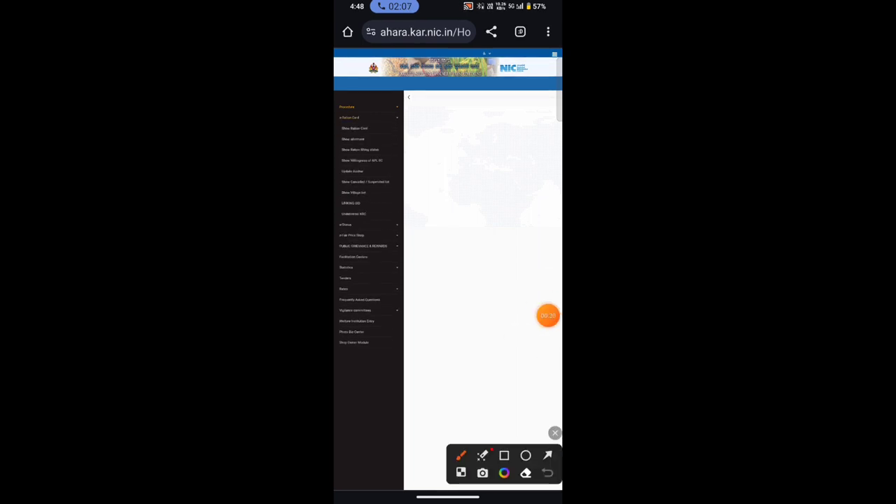
Scroll the Ahara page and bring up the Village List form
{"action": "left_click_drag", "start_coordinate": [378, 162], "coordinate": [381, 164]}
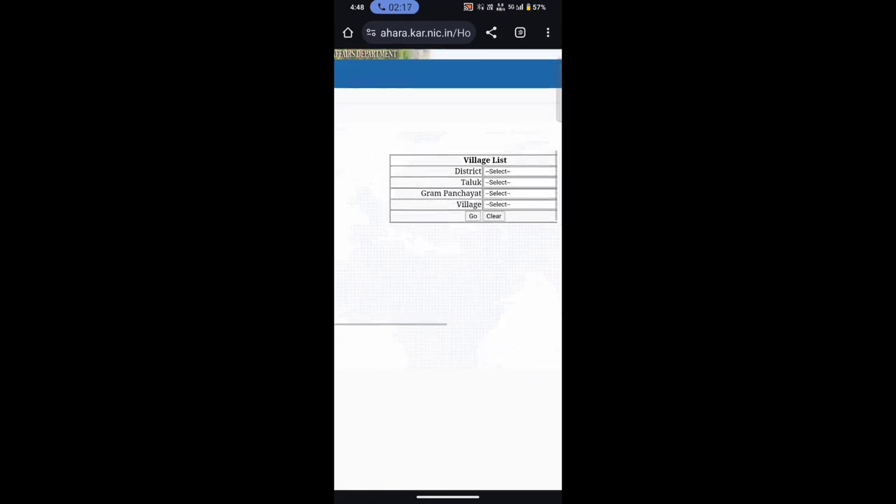
{"action": "left_click_drag", "start_coordinate": [521, 113], "coordinate": [483, 105]}
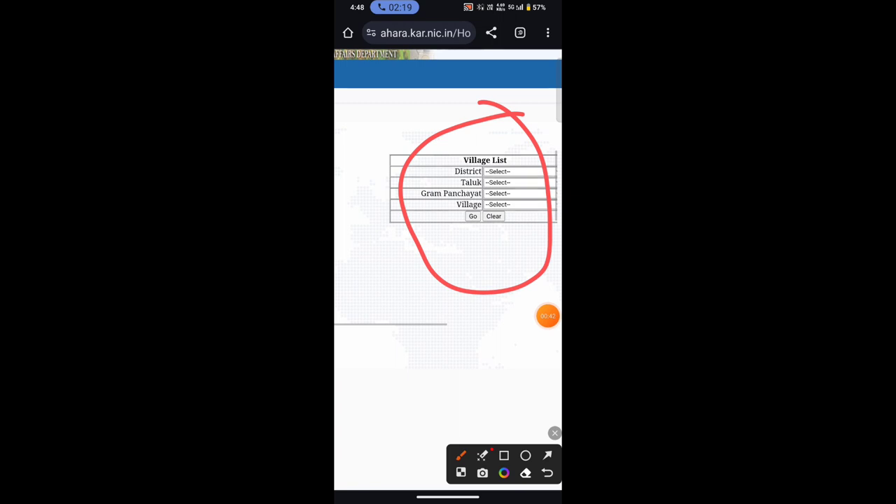
{"action": "left_click", "coordinate": [554, 434]}
Choose HASSAN as the district and ALUR as the taluk
{"action": "left_click", "coordinate": [498, 171]}
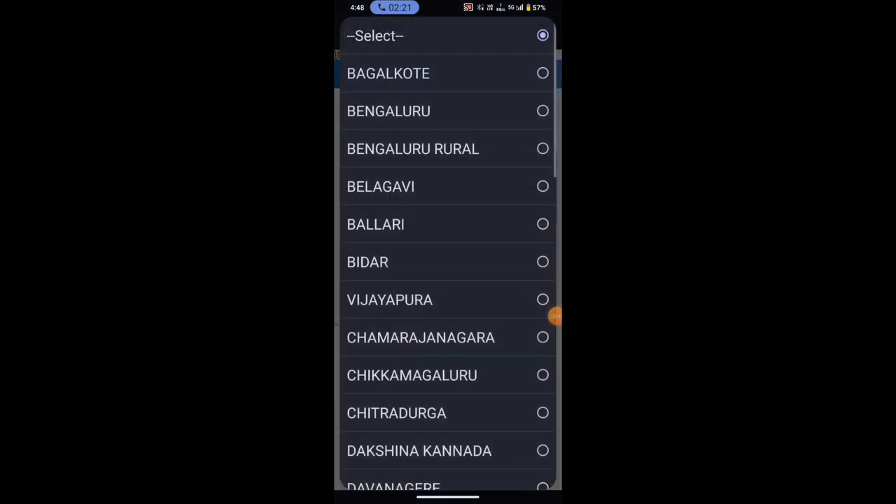
{"action": "scroll", "coordinate": [448, 280], "scroll_direction": "down", "scroll_amount": 5}
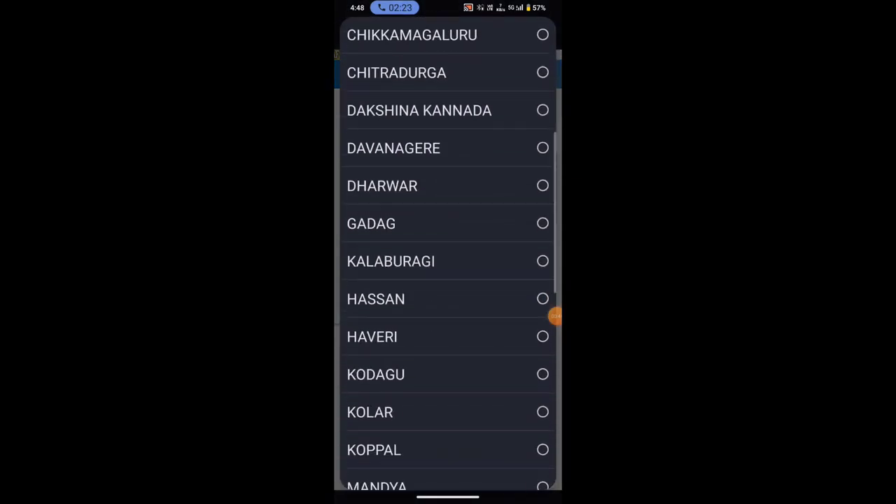
{"action": "left_click", "coordinate": [448, 298]}
{"action": "left_click", "coordinate": [518, 182]}
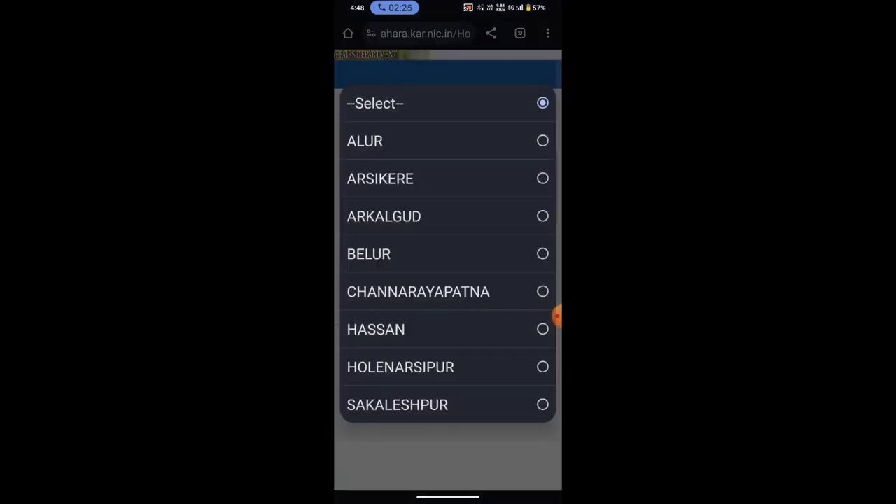
{"action": "left_click", "coordinate": [448, 140]}
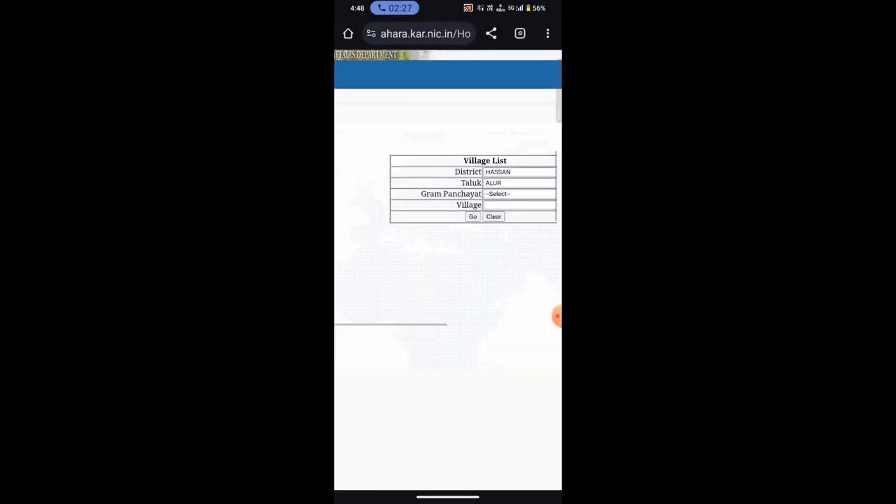
{"action": "left_click", "coordinate": [518, 194]}
{"action": "scroll", "coordinate": [448, 280], "scroll_direction": "down", "scroll_amount": 1}
{"action": "scroll", "coordinate": [448, 280], "scroll_direction": "down", "scroll_amount": 1}
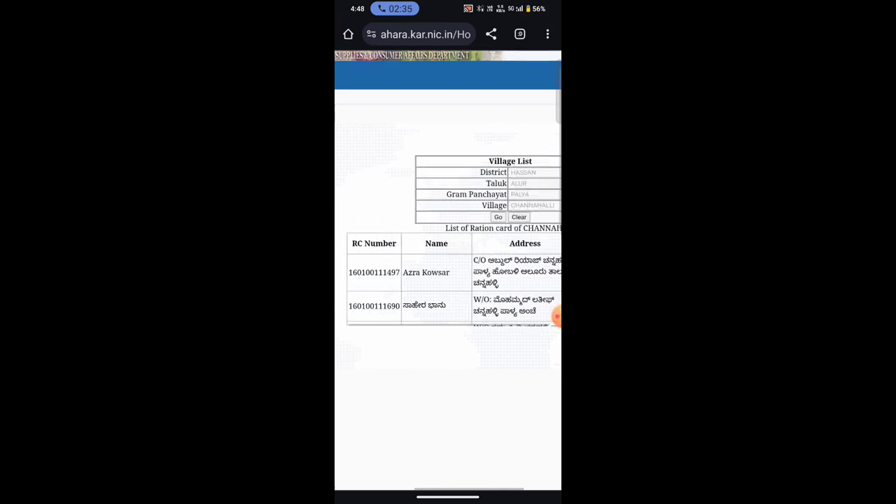
{"action": "scroll", "coordinate": [448, 280], "scroll_direction": "down", "scroll_amount": 5}
{"action": "scroll", "coordinate": [448, 280], "scroll_direction": "down", "scroll_amount": 5}
{"action": "scroll", "coordinate": [448, 280], "scroll_direction": "down", "scroll_amount": 5}
{"action": "scroll", "coordinate": [448, 280], "scroll_direction": "up", "scroll_amount": 5}
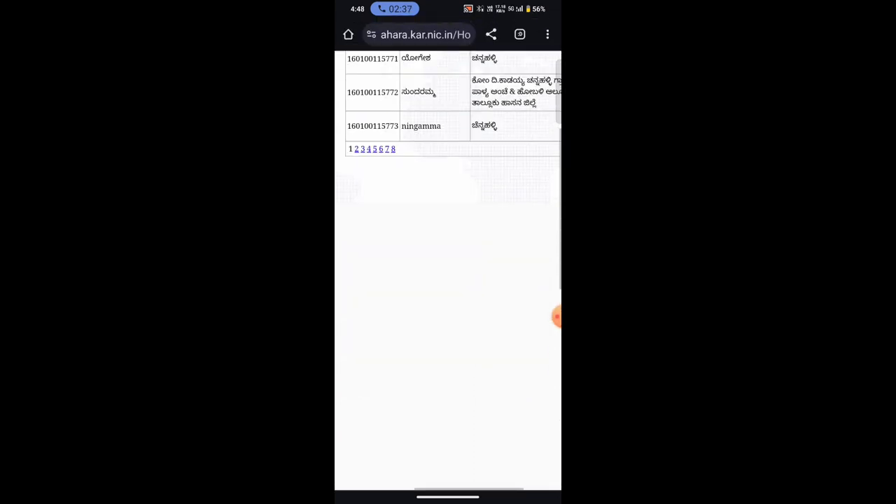
{"action": "scroll", "coordinate": [448, 280], "scroll_direction": "up", "scroll_amount": 3}
{"action": "scroll", "coordinate": [448, 280], "scroll_direction": "right", "scroll_amount": 3}
Choose PALYA and CHANNAHALLI, submit, and scroll the resulting ration card table
{"action": "left_click", "coordinate": [548, 316]}
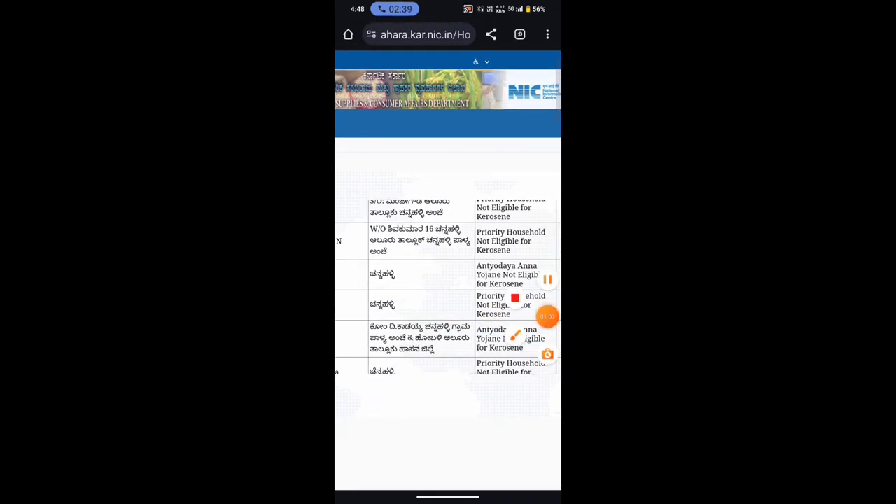
{"action": "mouse_move", "coordinate": [469, 207]}
{"action": "left_mouse_down"}
{"action": "mouse_move", "coordinate": [395, 288]}
{"action": "mouse_move", "coordinate": [477, 203]}
{"action": "left_mouse_up"}
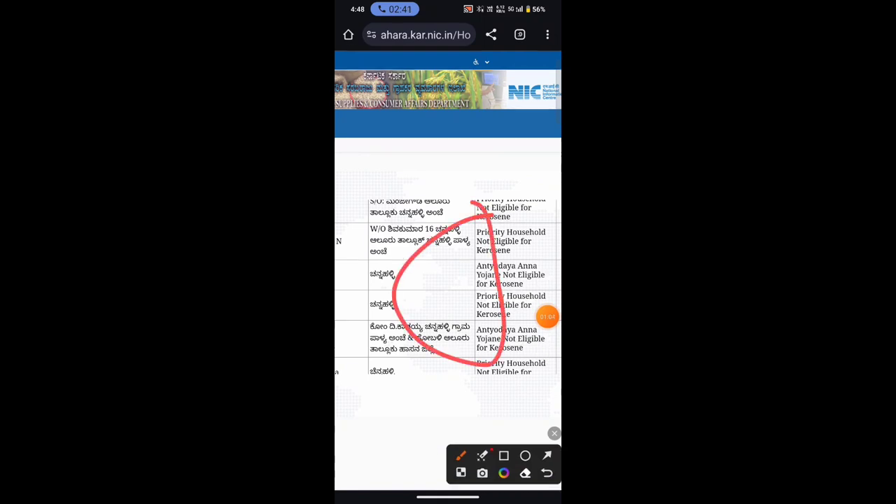
{"action": "left_click", "coordinate": [554, 433]}
{"action": "left_click", "coordinate": [548, 316]}
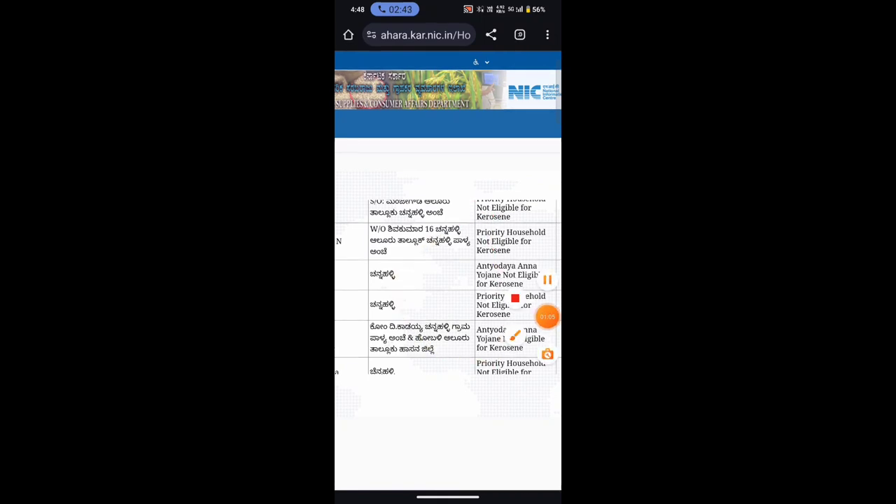